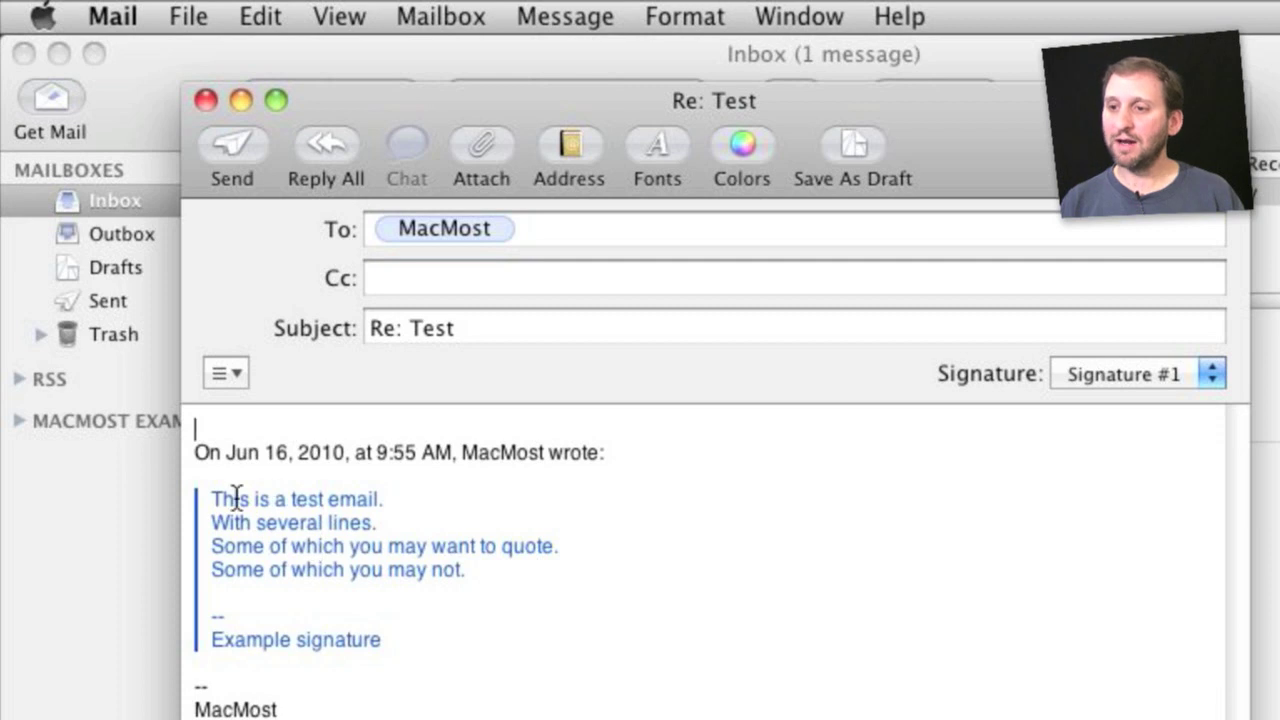
Examine the fully quoted original message and the signature beneath it in the reply.
{"action": "mouse_move", "coordinate": [207, 497]}
{"action": "left_mouse_down"}
{"action": "mouse_move", "coordinate": [271, 637]}
{"action": "mouse_move", "coordinate": [445, 640]}
{"action": "left_mouse_up"}
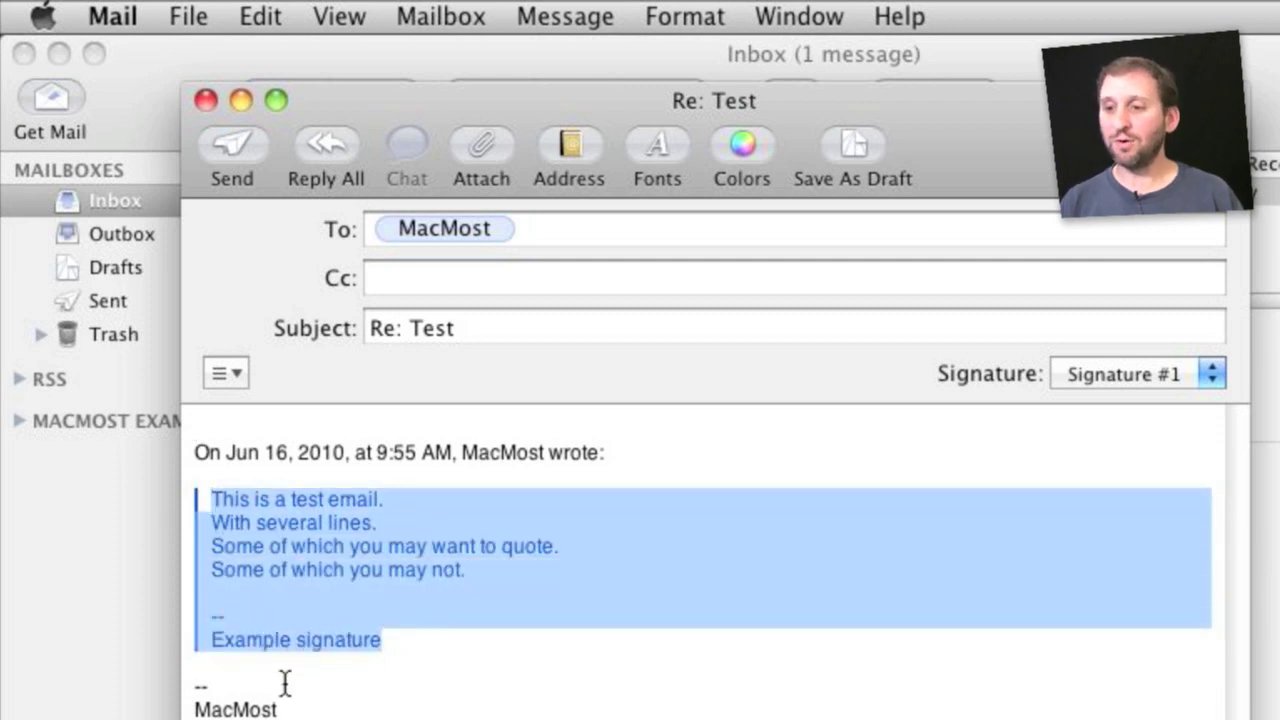
{"action": "left_click_drag", "start_coordinate": [190, 688], "coordinate": [335, 713]}
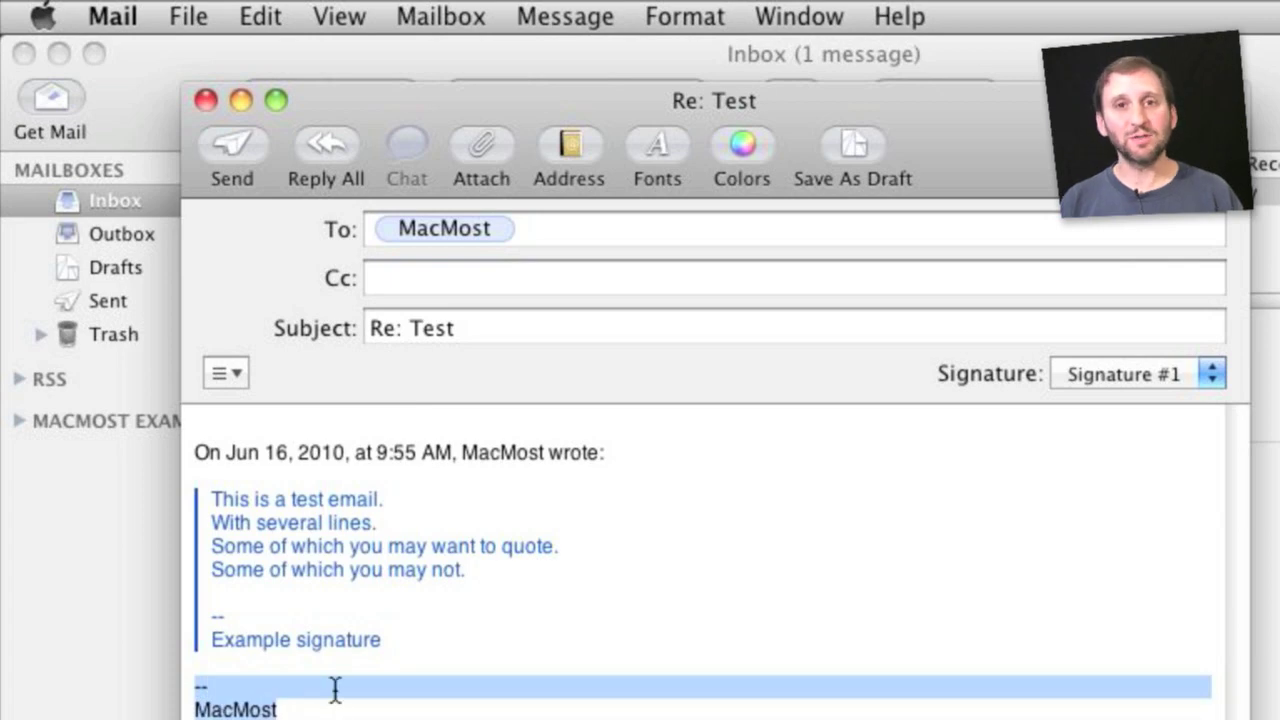
{"action": "left_click", "coordinate": [335, 689]}
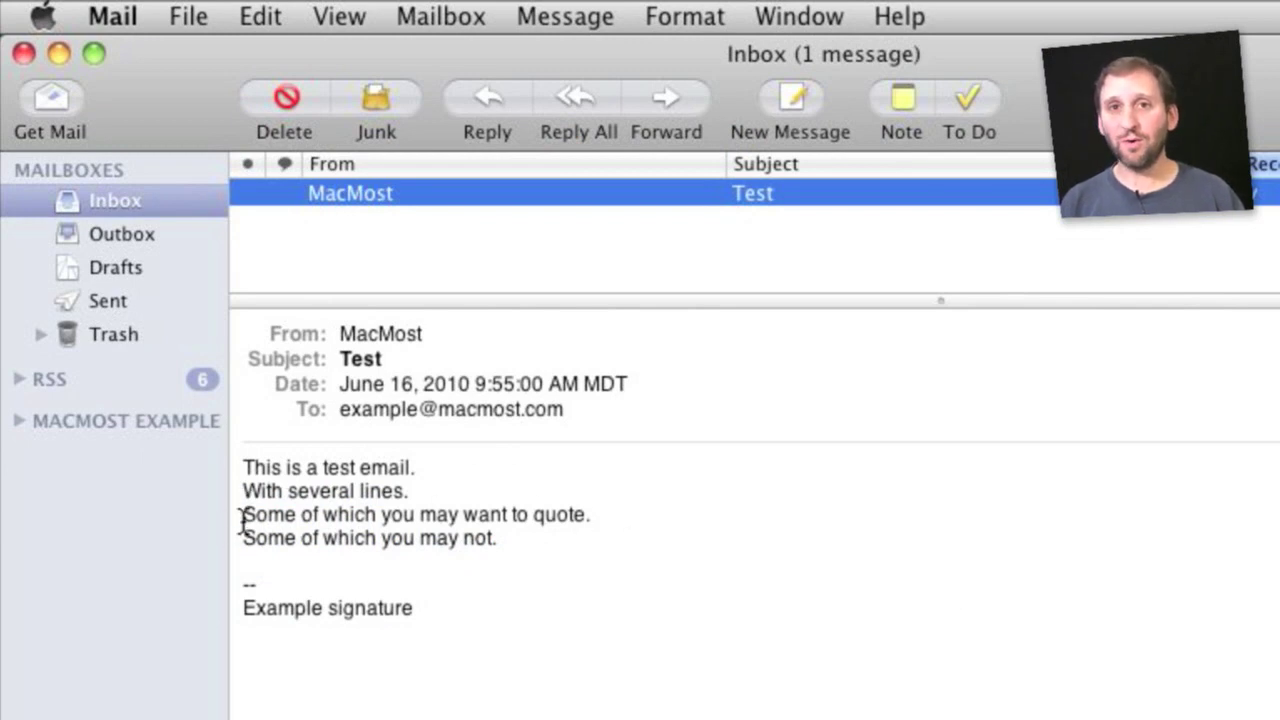
Reply to the Test message quoting only "Some of which you may want to quote." and write "Response" beneath the quote.
{"action": "left_click_drag", "start_coordinate": [241, 518], "coordinate": [625, 517]}
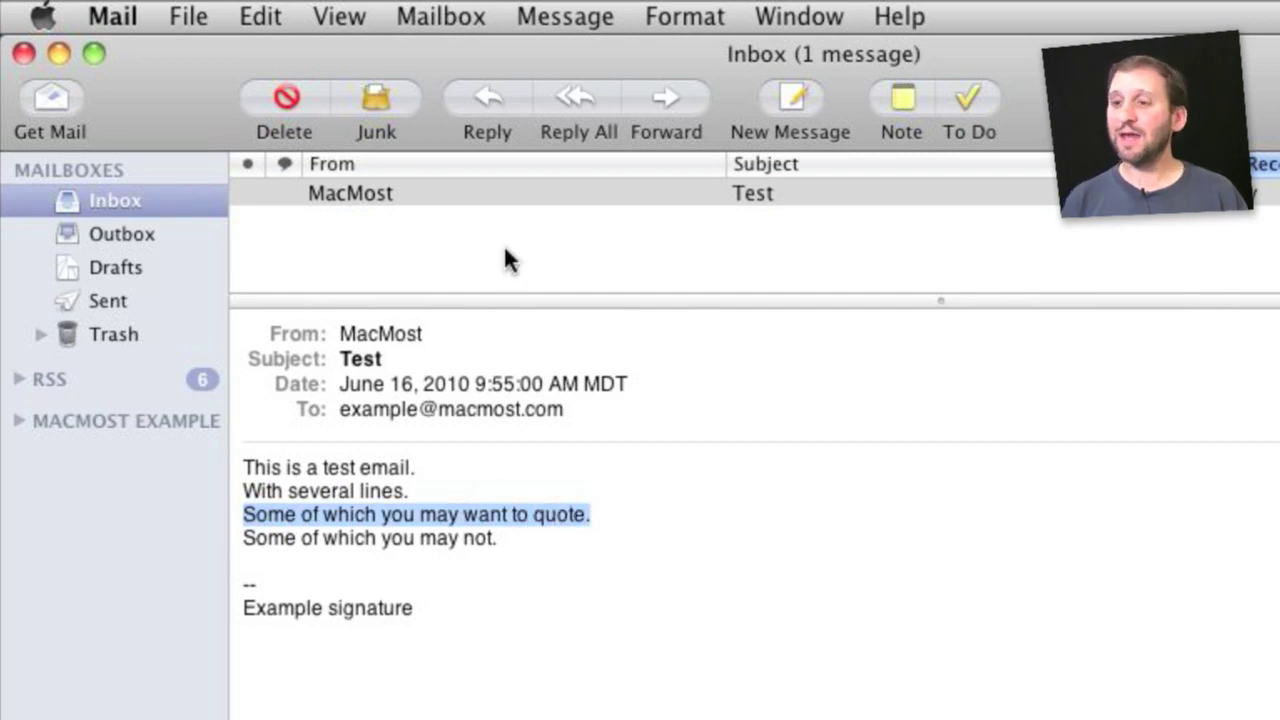
{"action": "left_click", "coordinate": [487, 100]}
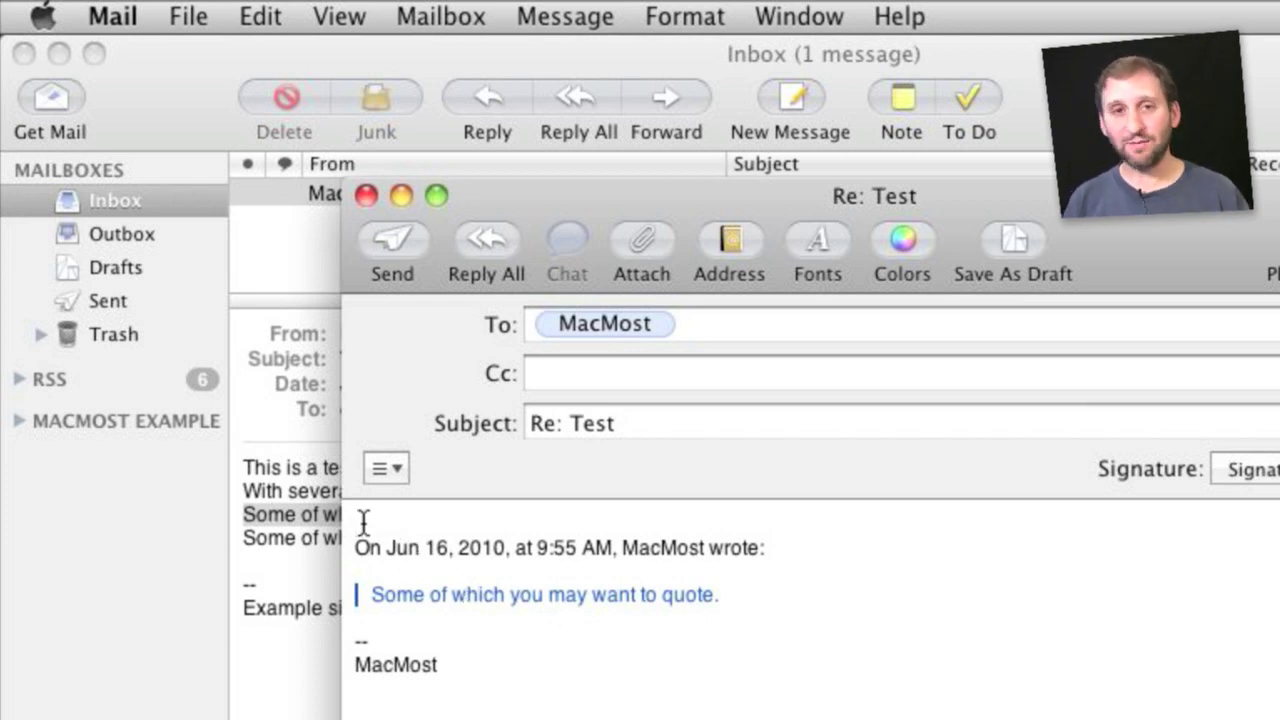
{"action": "key", "text": "Down"}
{"action": "key", "text": "Down"}
{"action": "key", "text": "Down"}
{"action": "key", "text": "Down"}
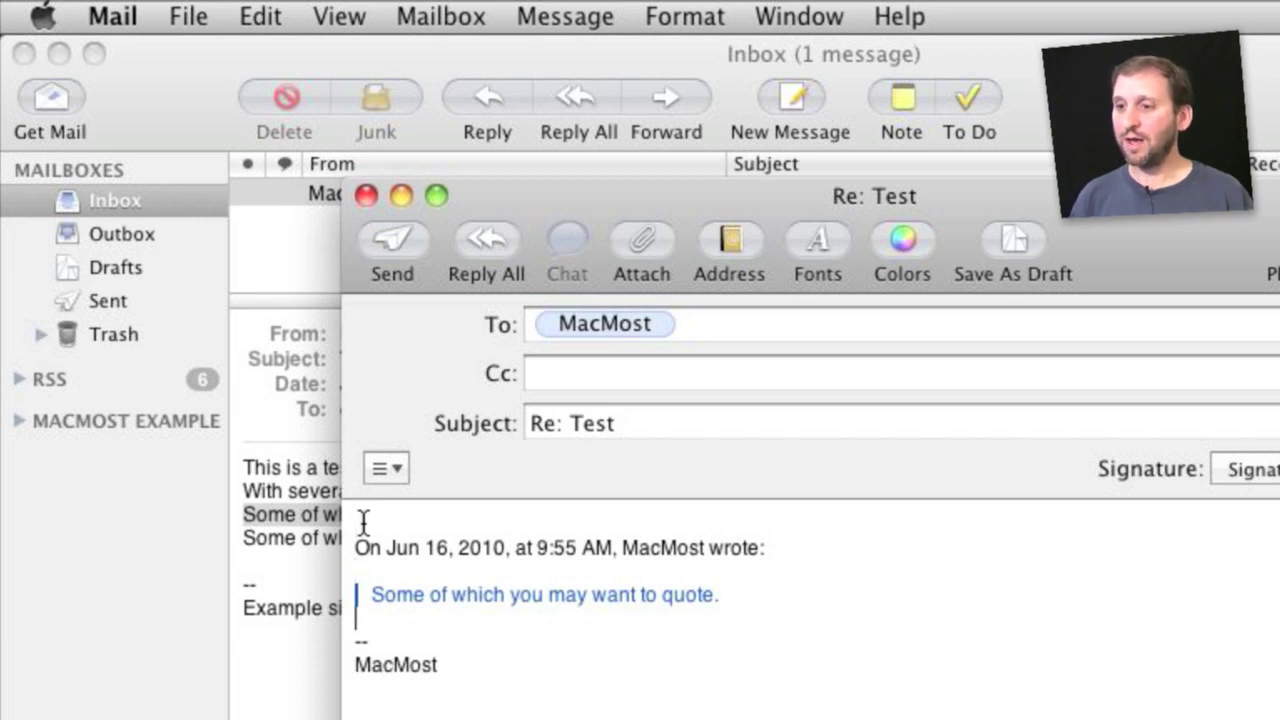
{"action": "key", "text": "Return"}
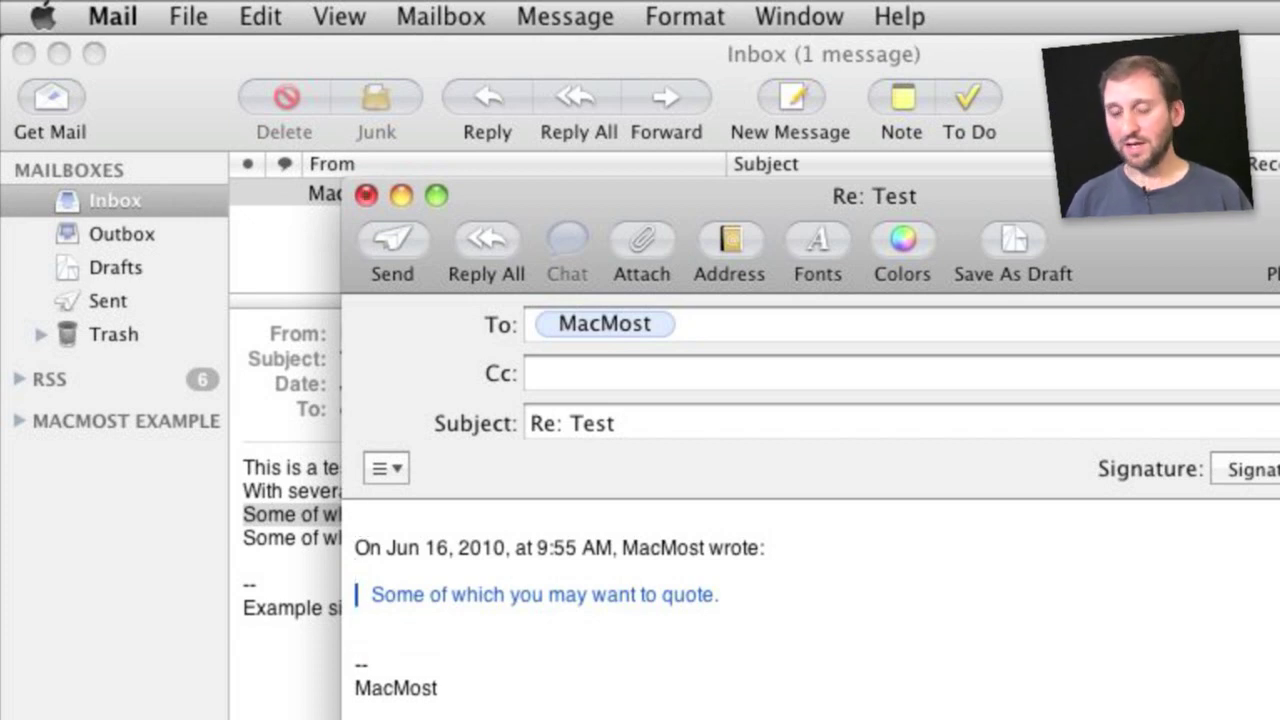
{"action": "type", "text": "Respon"}
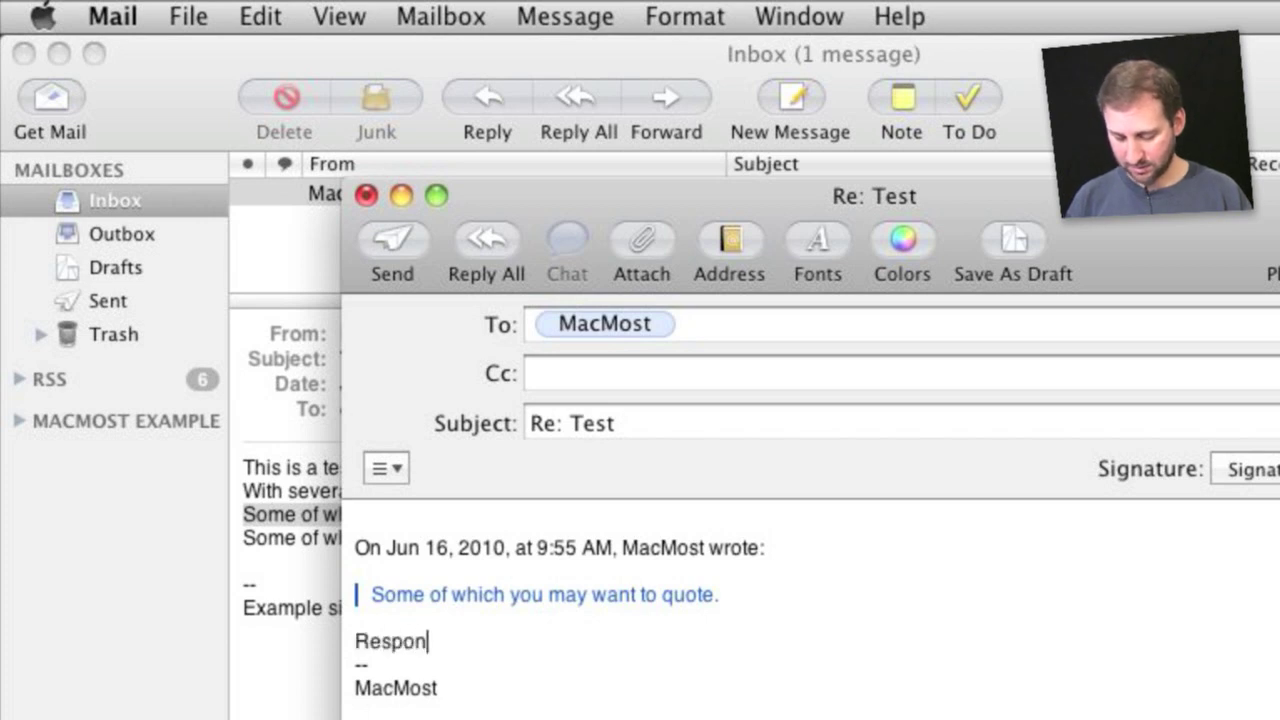
{"action": "type", "text": "se"}
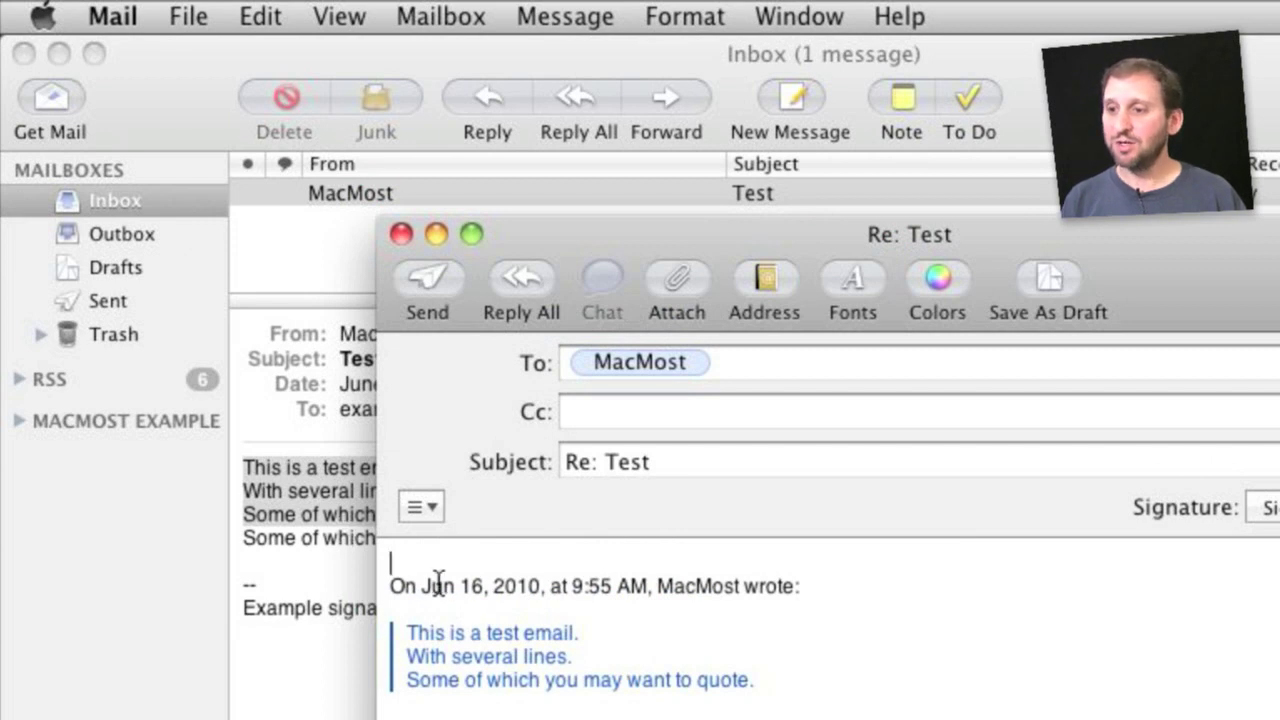
Split the quoted text after "With several lines." and insert "Response 1." there.
{"action": "left_click", "coordinate": [630, 632]}
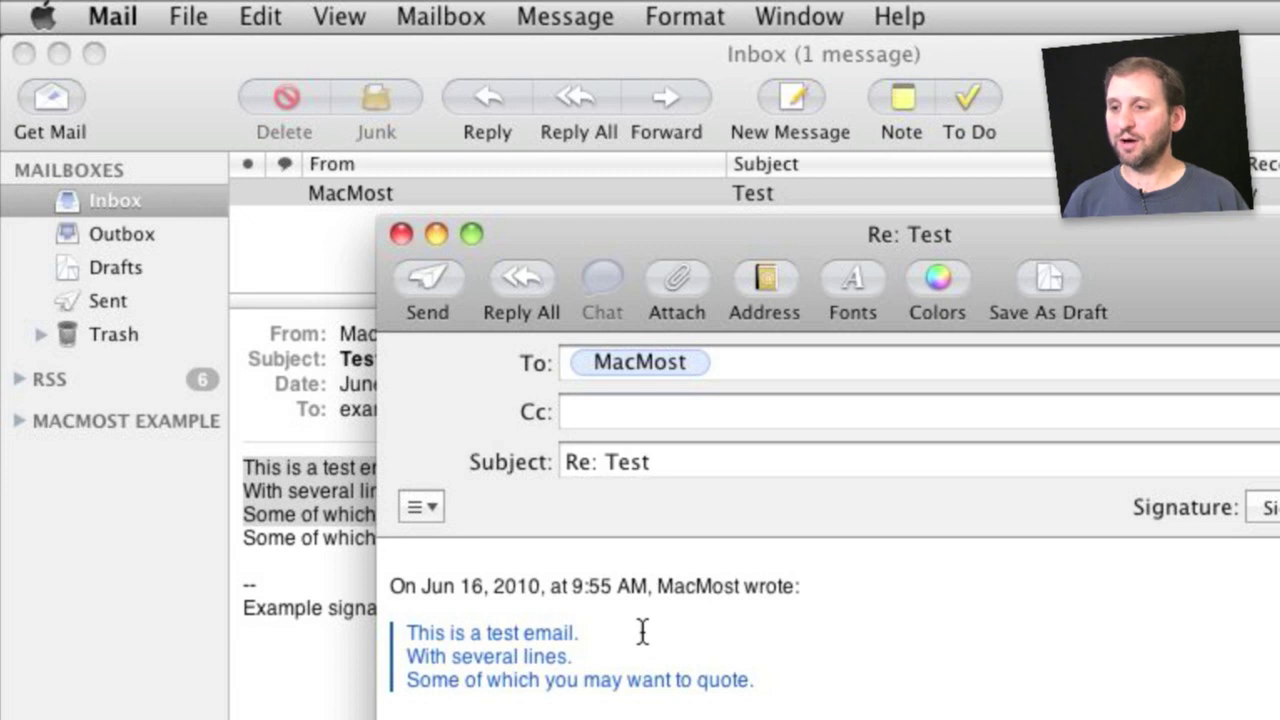
{"action": "key", "text": "Down"}
{"action": "key", "text": "Return"}
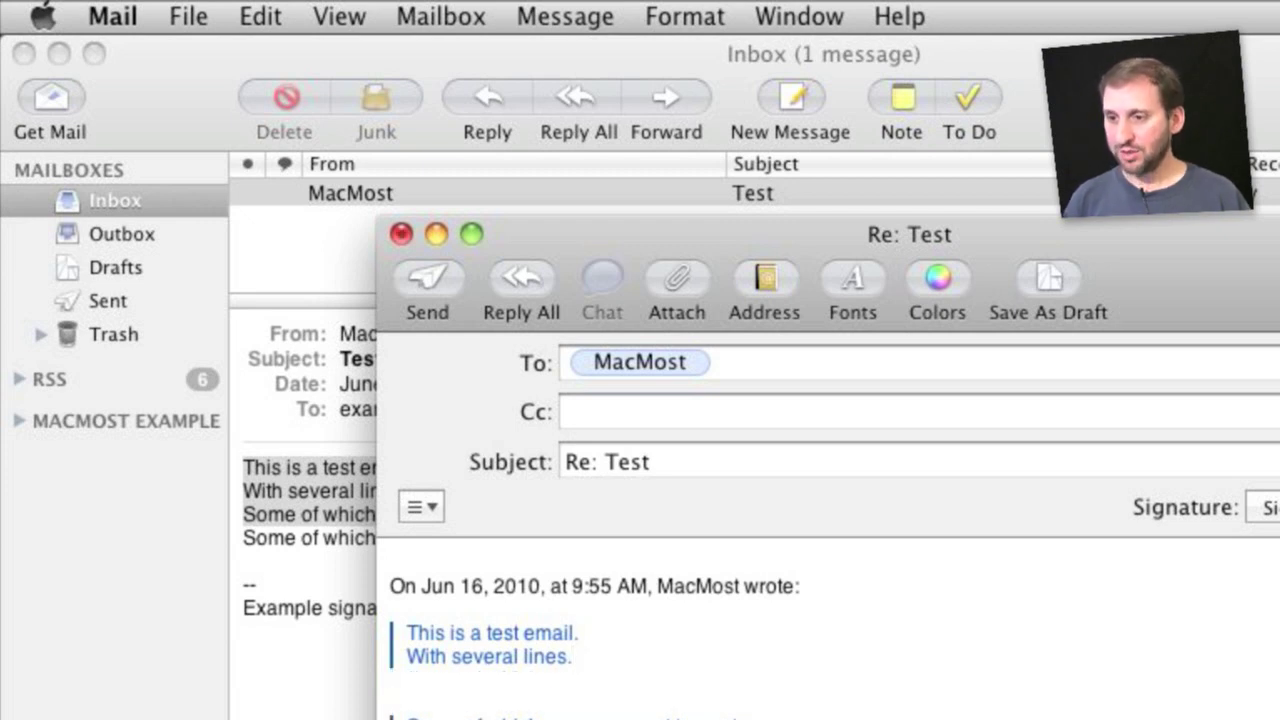
{"action": "type", "text": "Respons"}
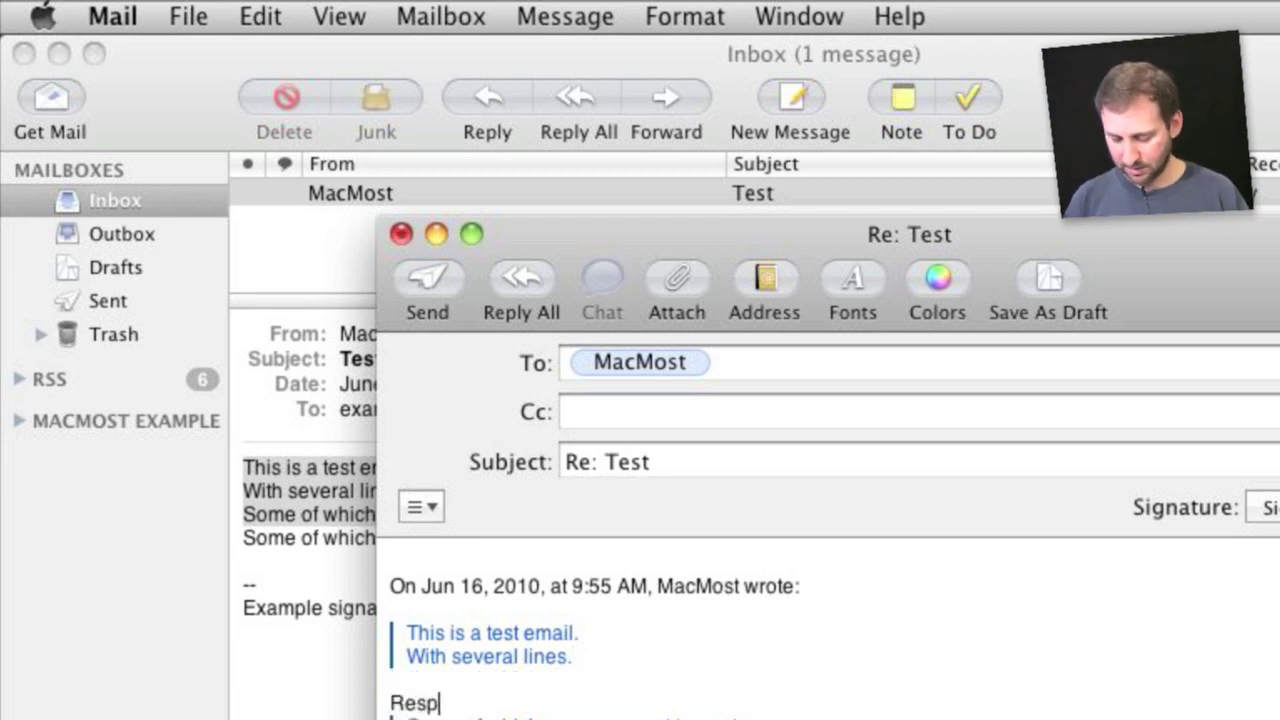
{"action": "type", "text": "e 1."}
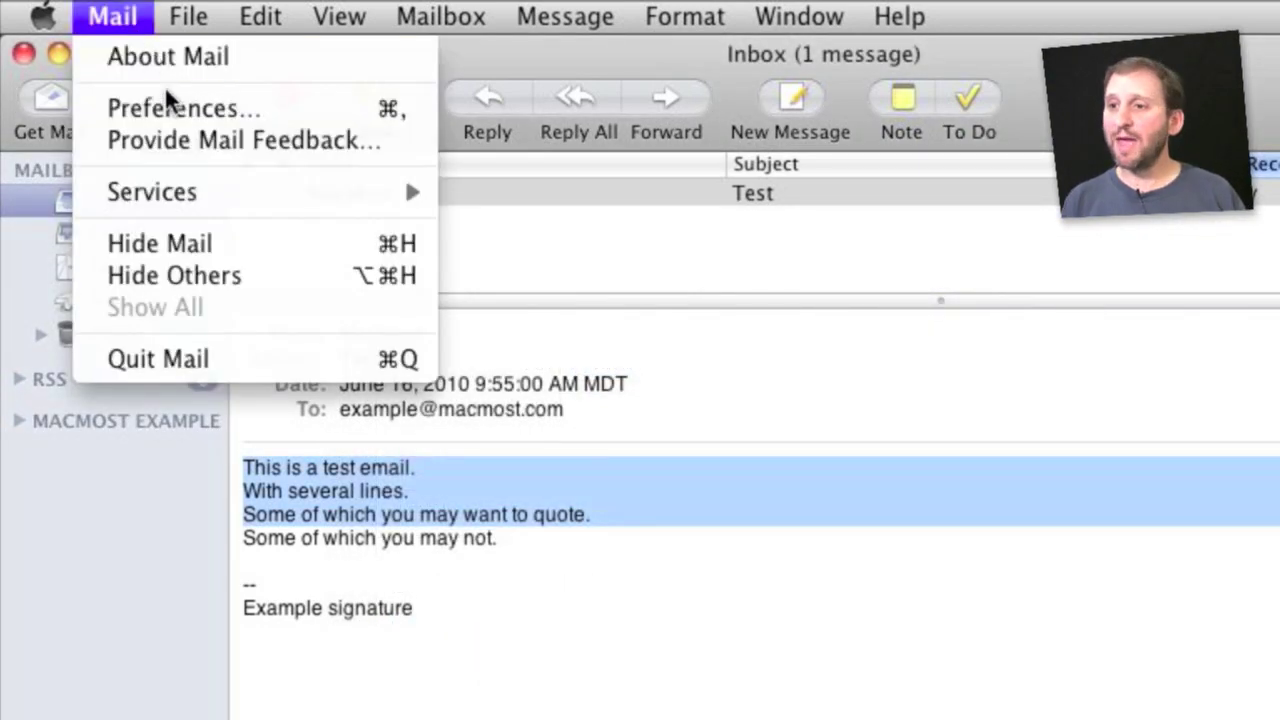
Open the mail preferences and examine the example account's signatures and the Composing options for quoting text in replies.
{"action": "left_click", "coordinate": [169, 108]}
{"action": "left_click_drag", "start_coordinate": [1202, 381], "coordinate": [510, 109]}
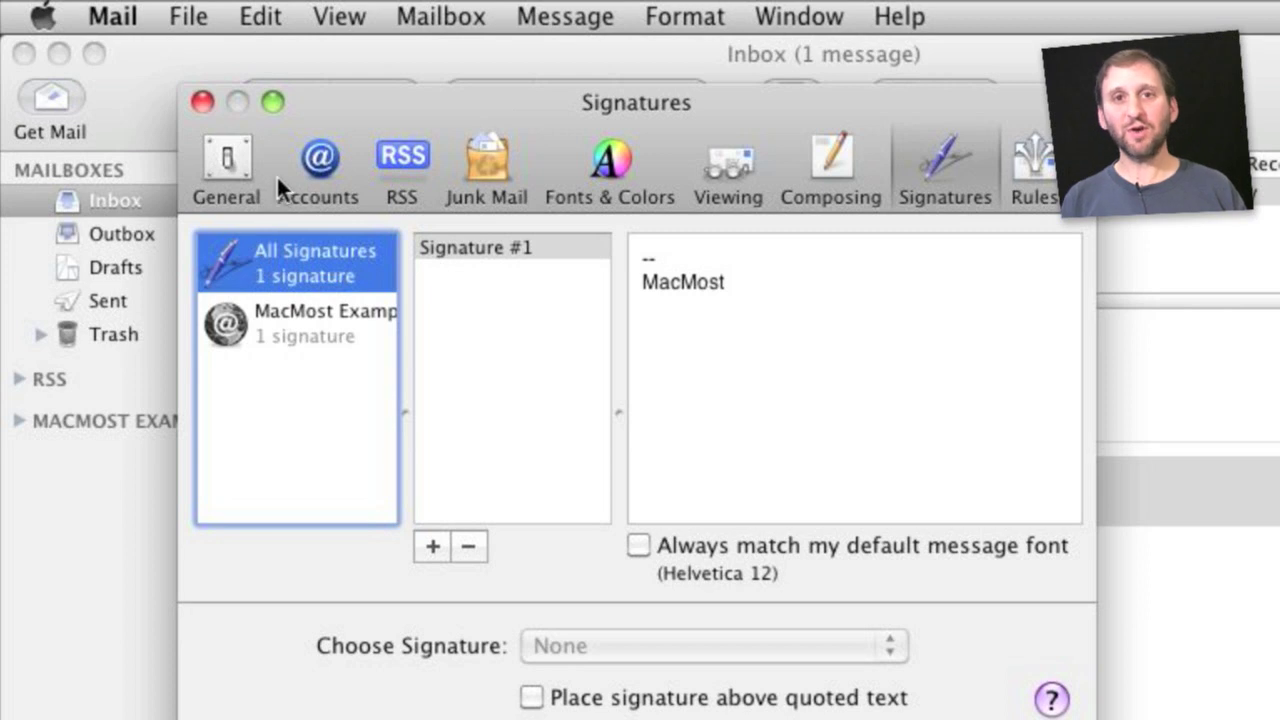
{"action": "left_click", "coordinate": [292, 318]}
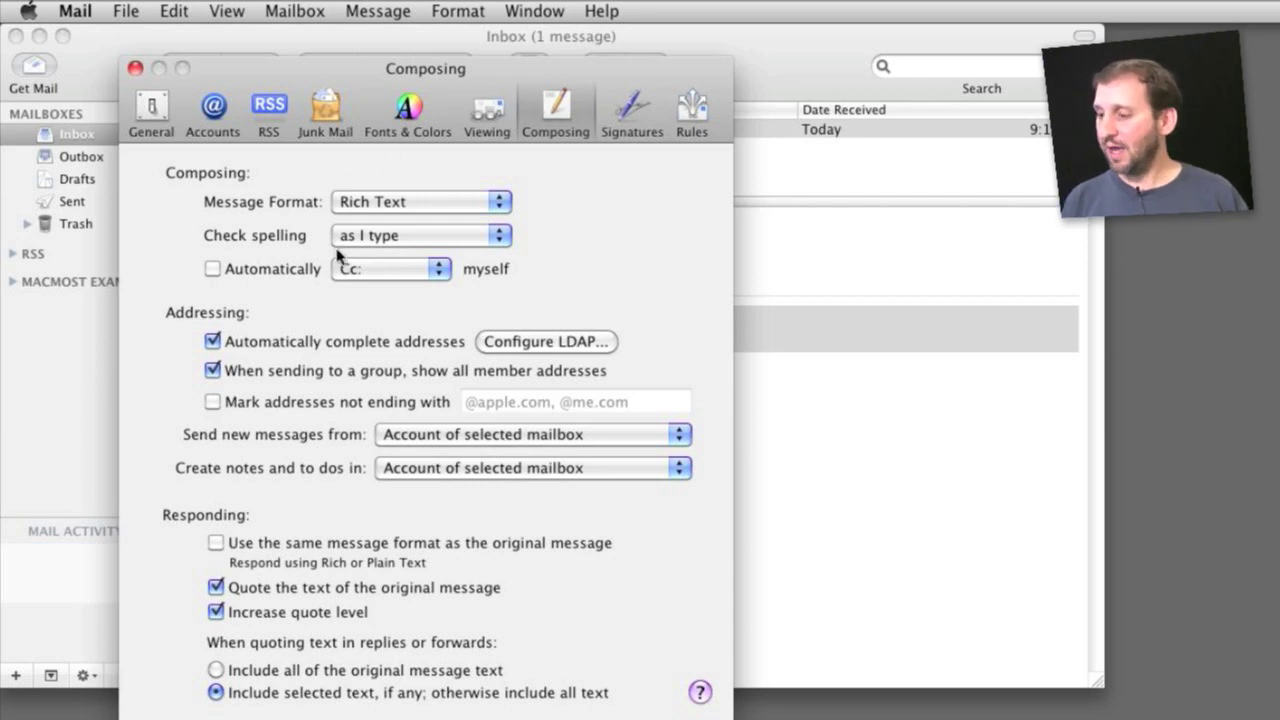
{"action": "left_click_drag", "start_coordinate": [357, 71], "coordinate": [349, 47]}
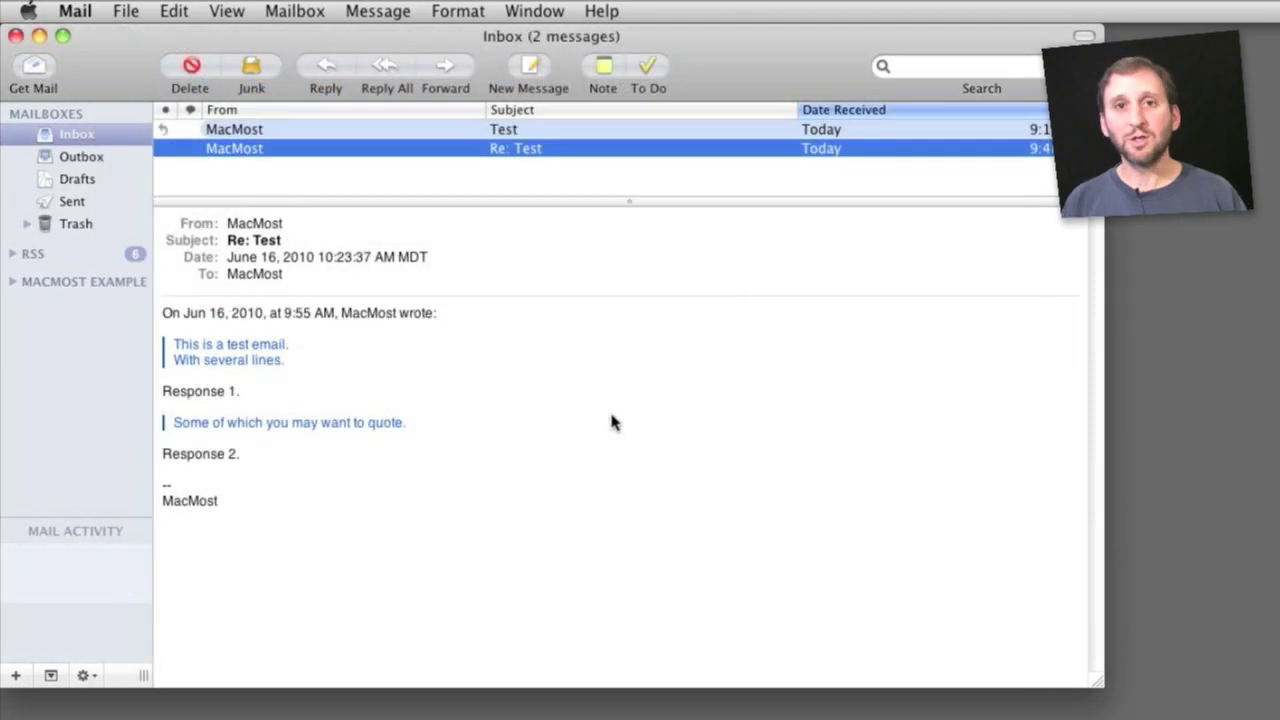
Reply to the Re: Test message and examine the whole quoted block and its nested two-line quote.
{"action": "left_click", "coordinate": [327, 68]}
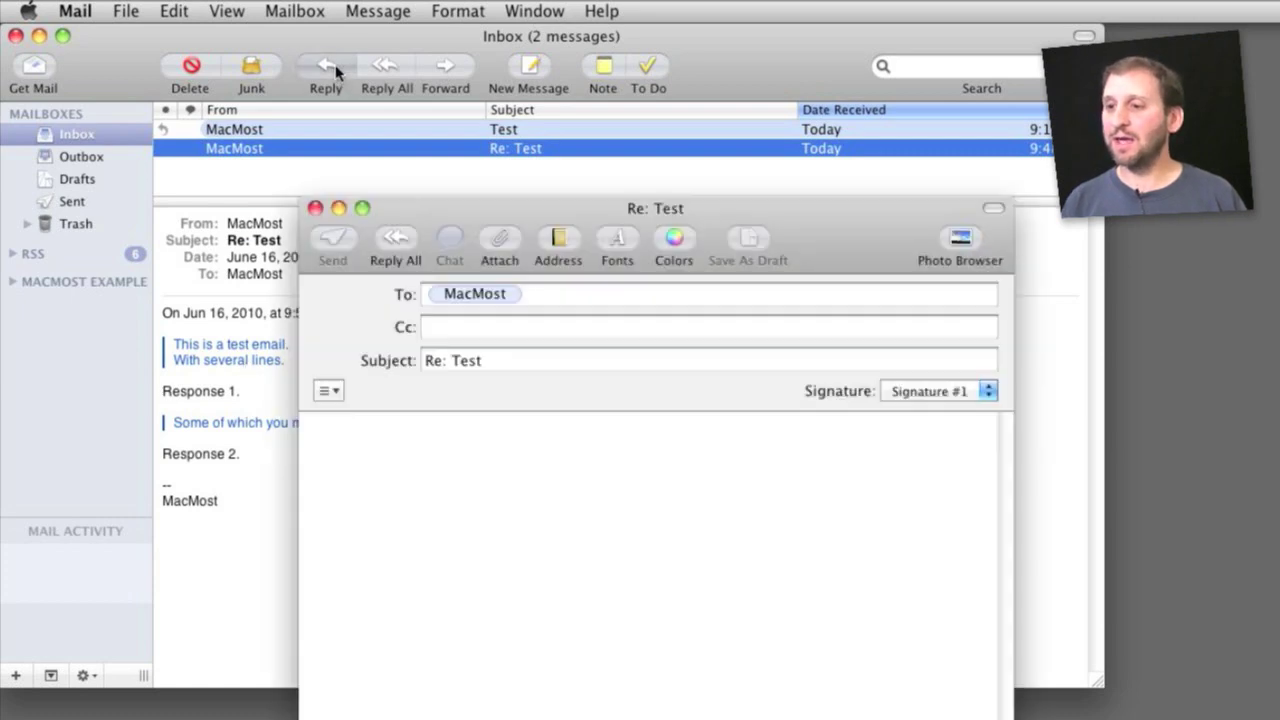
{"action": "left_click_drag", "start_coordinate": [443, 202], "coordinate": [334, 152]}
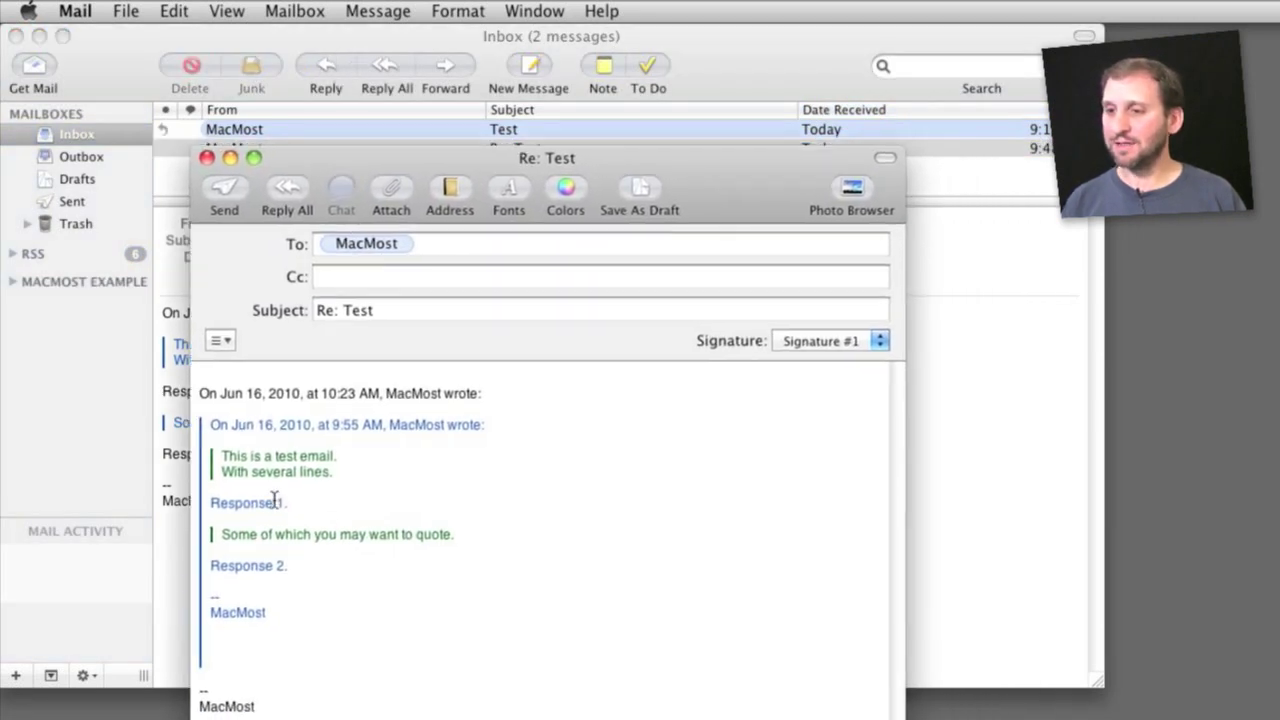
{"action": "left_click", "coordinate": [203, 429]}
{"action": "left_click_drag", "start_coordinate": [203, 429], "coordinate": [206, 680]}
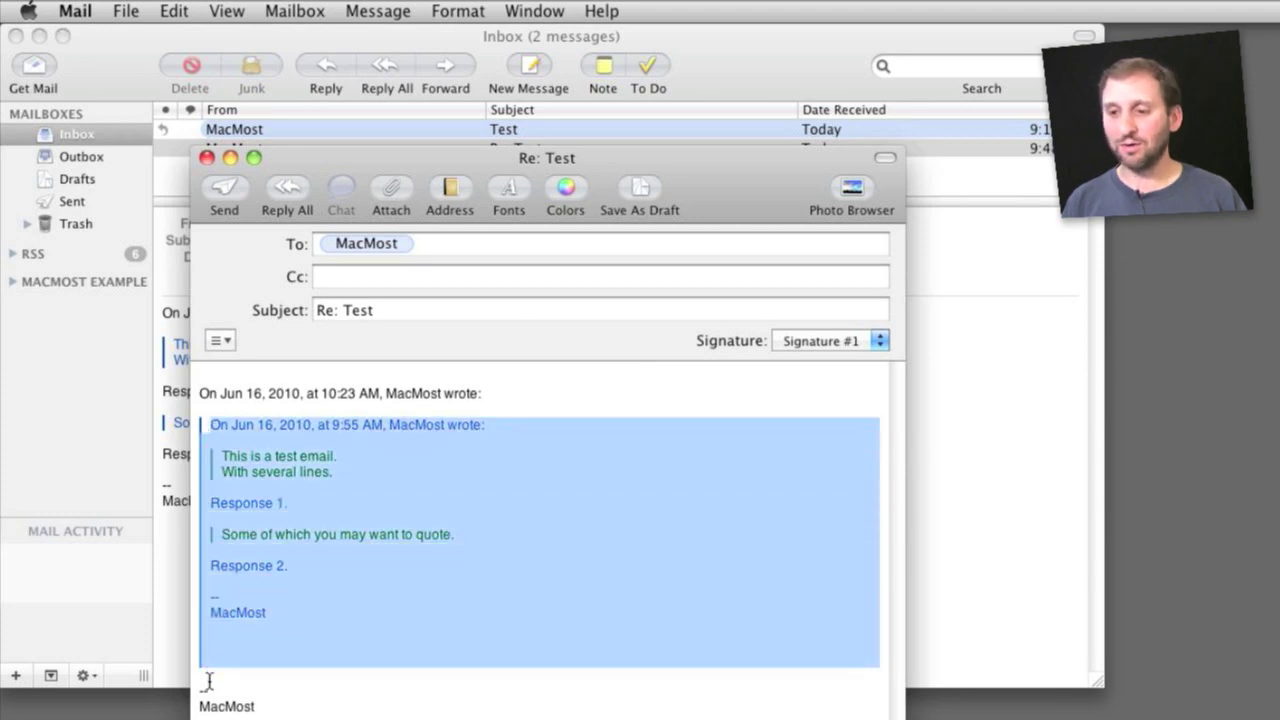
{"action": "left_click", "coordinate": [238, 476]}
{"action": "left_click_drag", "start_coordinate": [220, 456], "coordinate": [377, 470]}
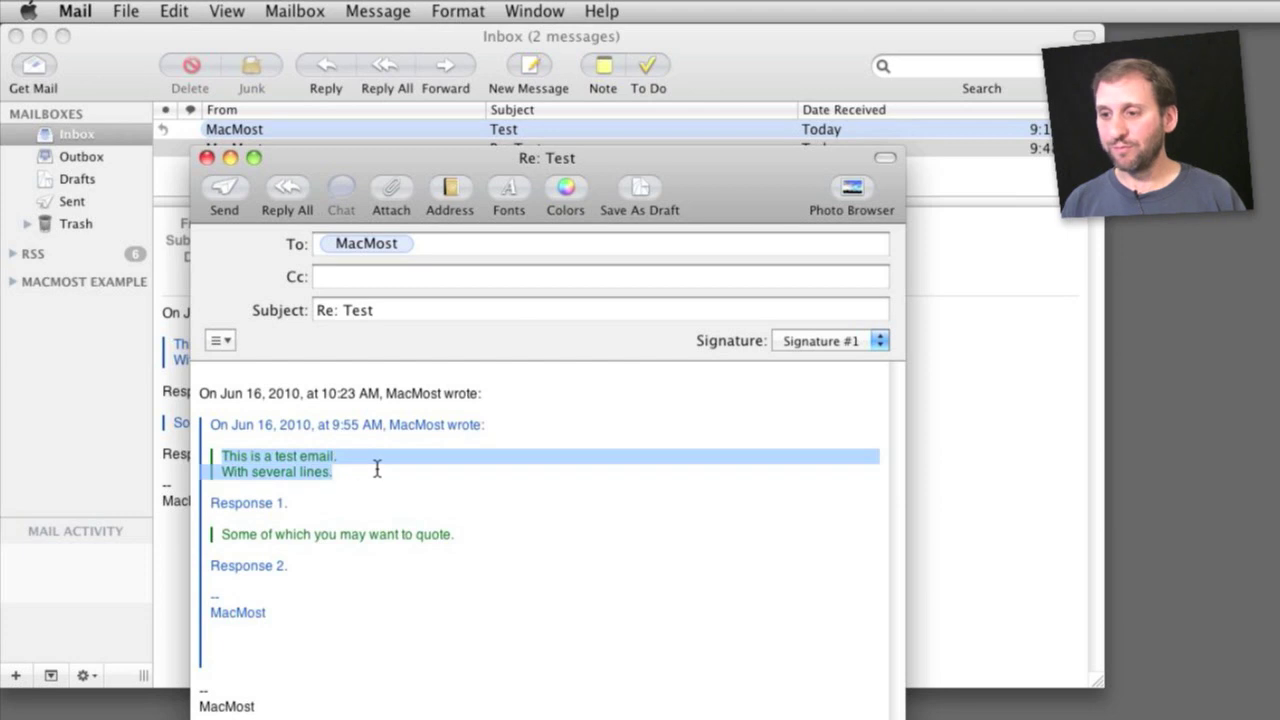
Decrease the quote level of the line "This is a test email." by two levels.
{"action": "left_click", "coordinate": [230, 458]}
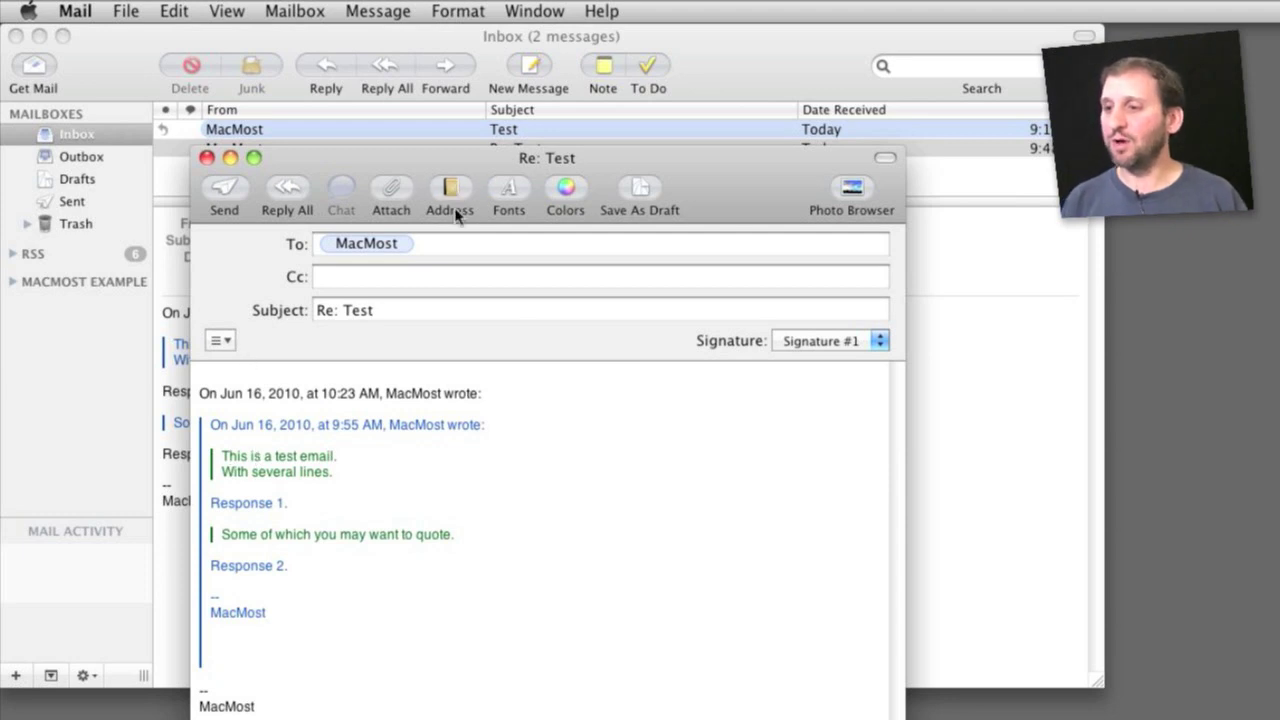
{"action": "left_click", "coordinate": [428, 12]}
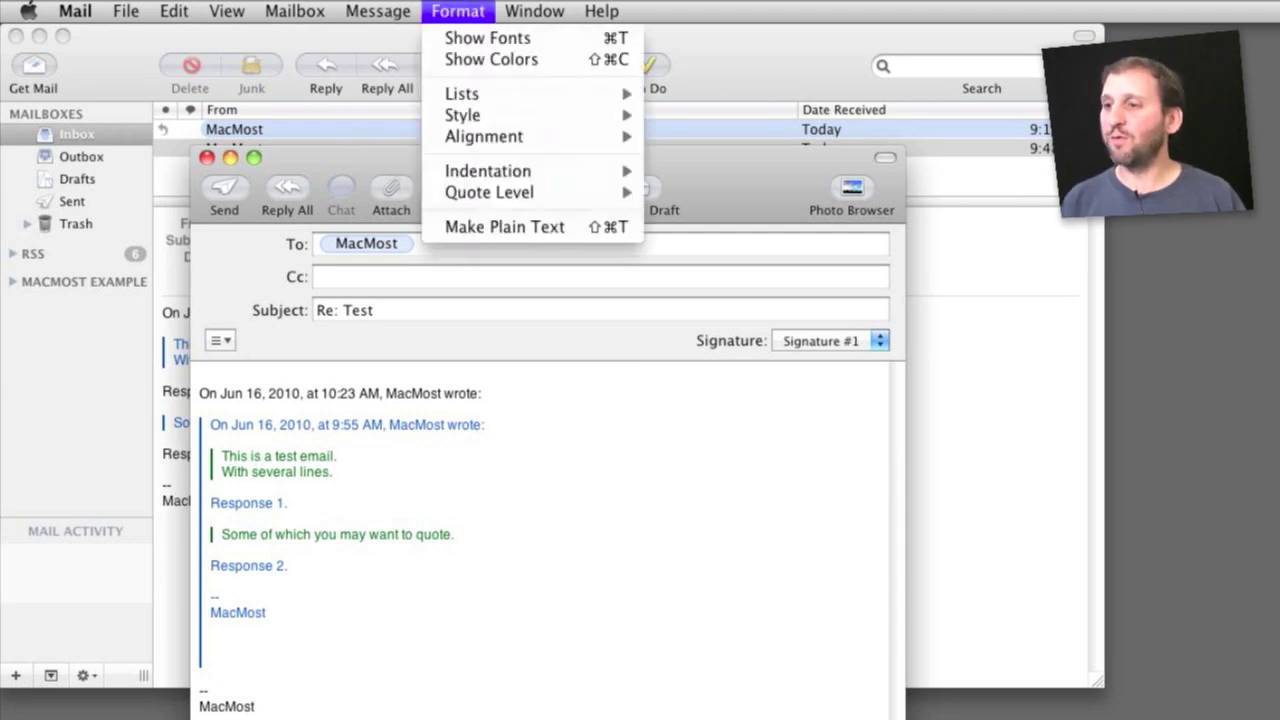
{"action": "mouse_move", "coordinate": [494, 198]}
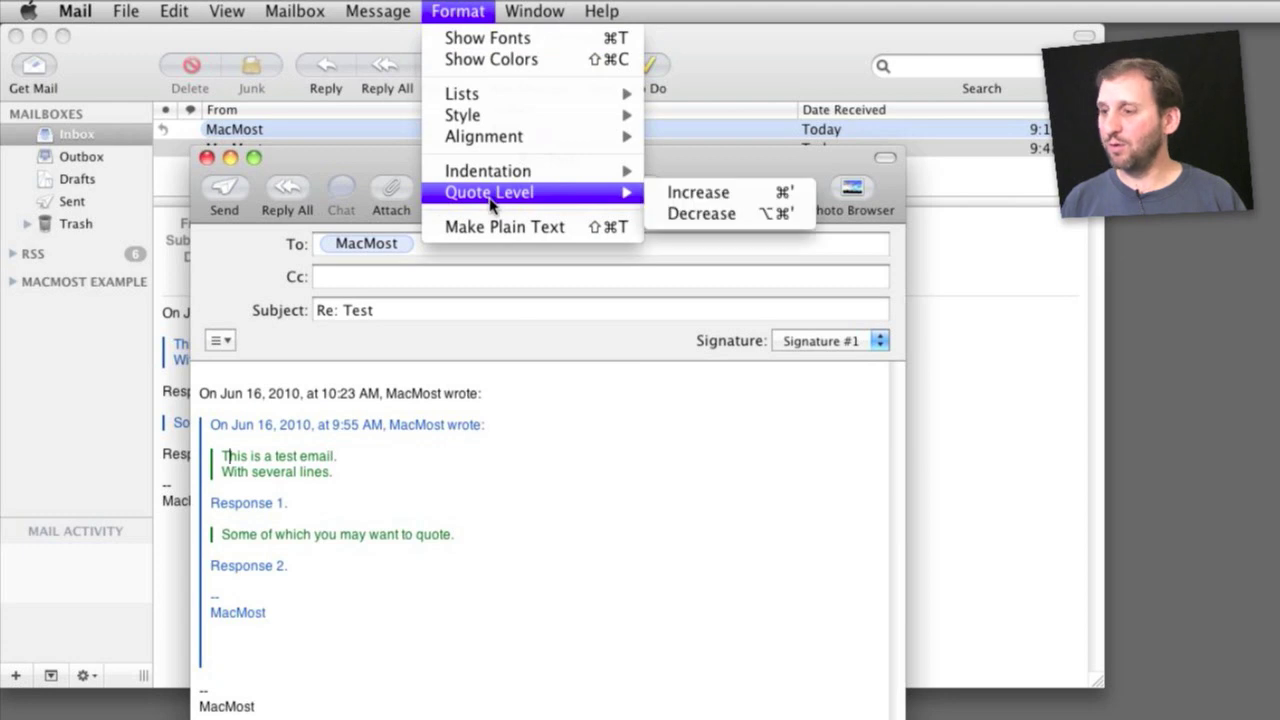
{"action": "left_click", "coordinate": [790, 193]}
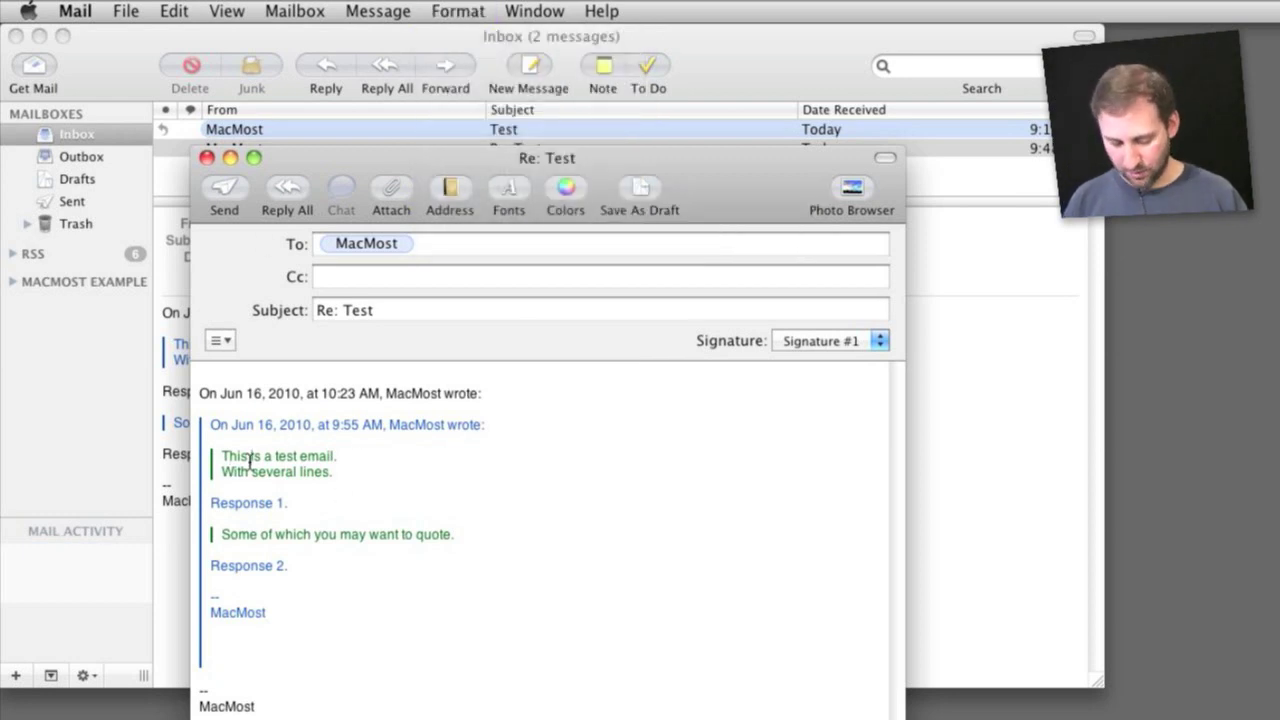
{"action": "key", "text": "super+alt+apostrophe"}
{"action": "key", "text": "super+alt+apostrophe"}
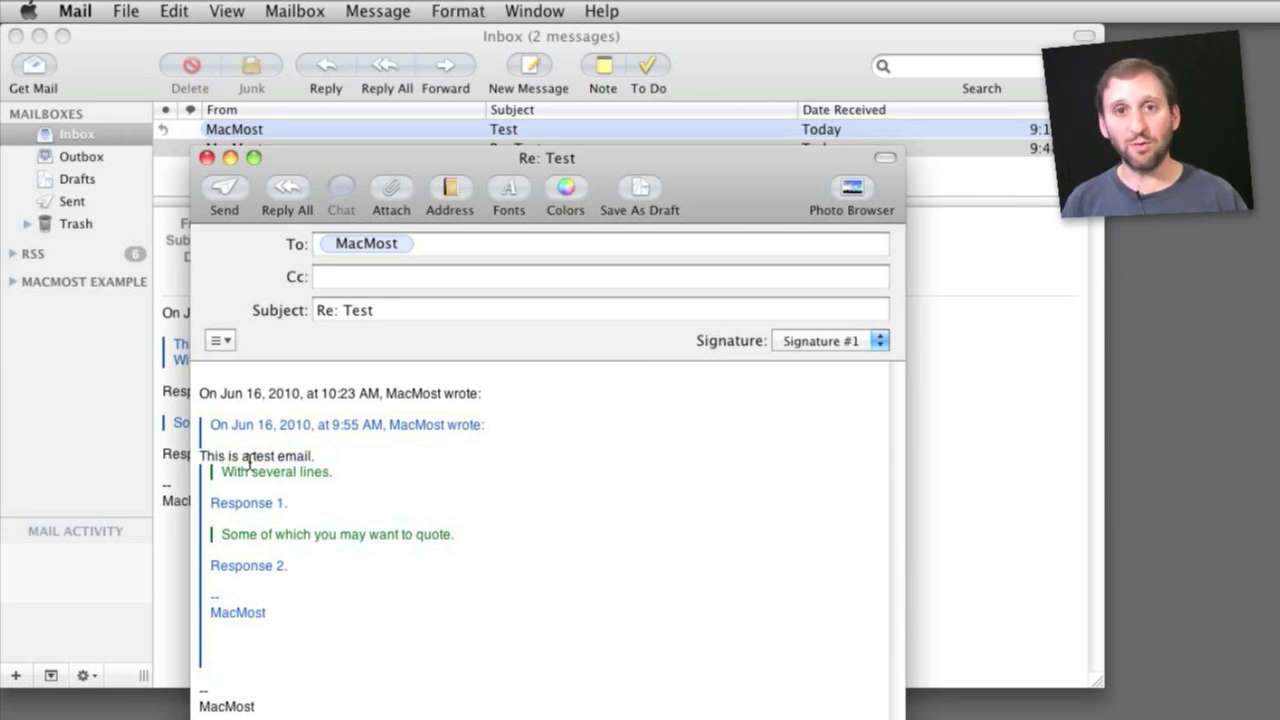
Increase the quote level of "This is a test email." seven times and decrease it five times.
{"action": "key", "text": "super+apostrophe"}
{"action": "key", "text": "super+apostrophe"}
{"action": "key", "text": "super+apostrophe"}
{"action": "key", "text": "super+apostrophe"}
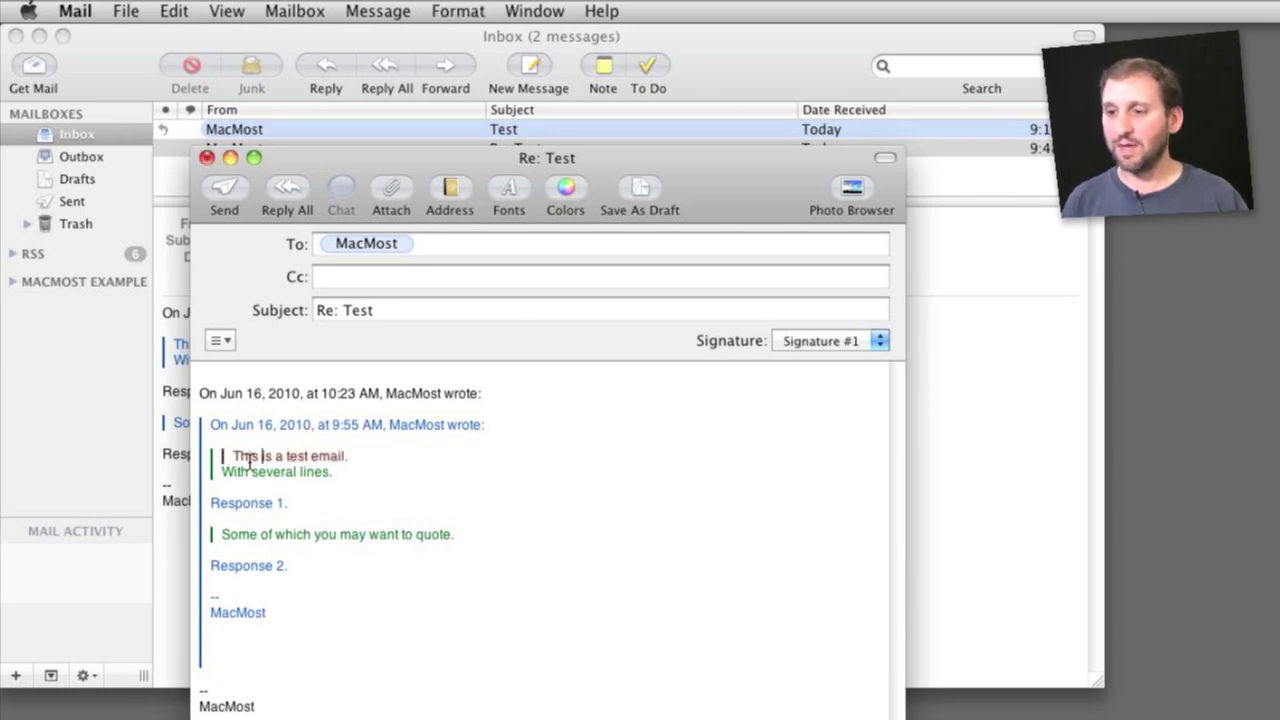
{"action": "key", "text": "super+apostrophe"}
{"action": "key", "text": "super+apostrophe"}
{"action": "key", "text": "super+apostrophe"}
{"action": "key", "text": "super+alt+apostrophe"}
{"action": "key", "text": "super+alt+apostrophe"}
{"action": "key", "text": "super+alt+apostrophe"}
{"action": "key", "text": "super+alt+apostrophe"}
{"action": "key", "text": "super+alt+apostrophe"}
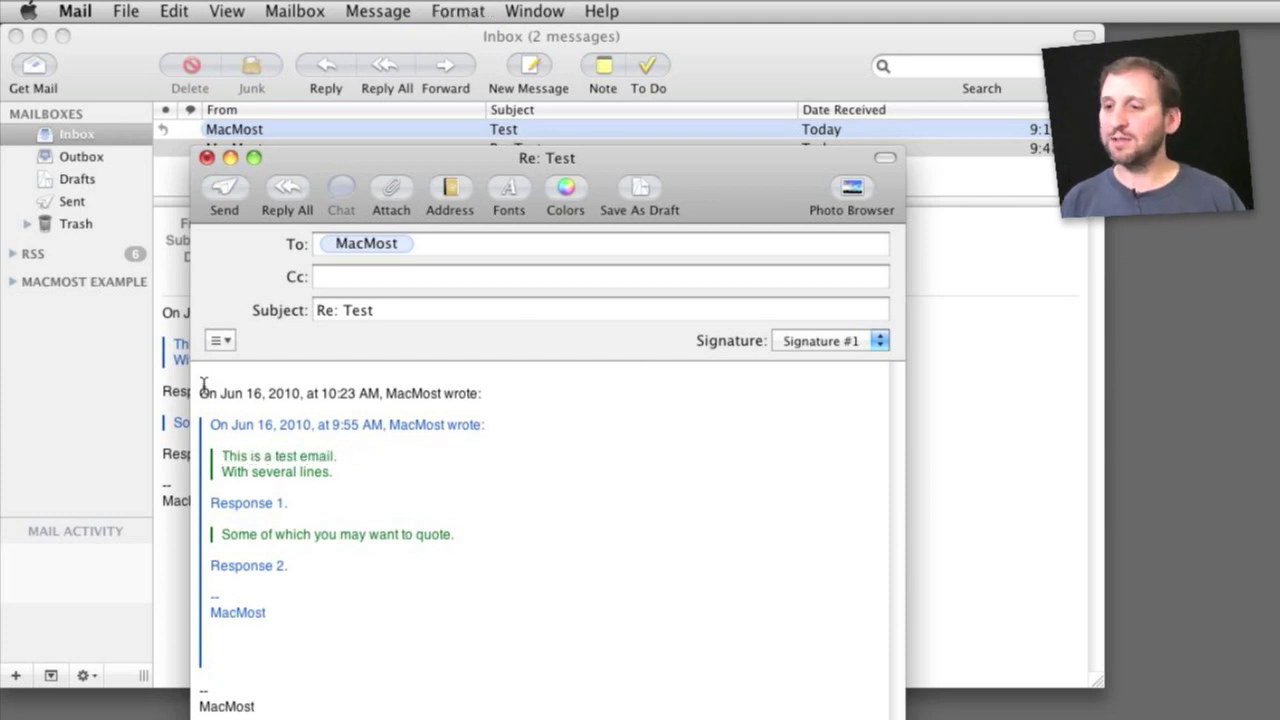
Delete everything above the signature in the reply and add an empty line there.
{"action": "left_click_drag", "start_coordinate": [200, 390], "coordinate": [192, 678]}
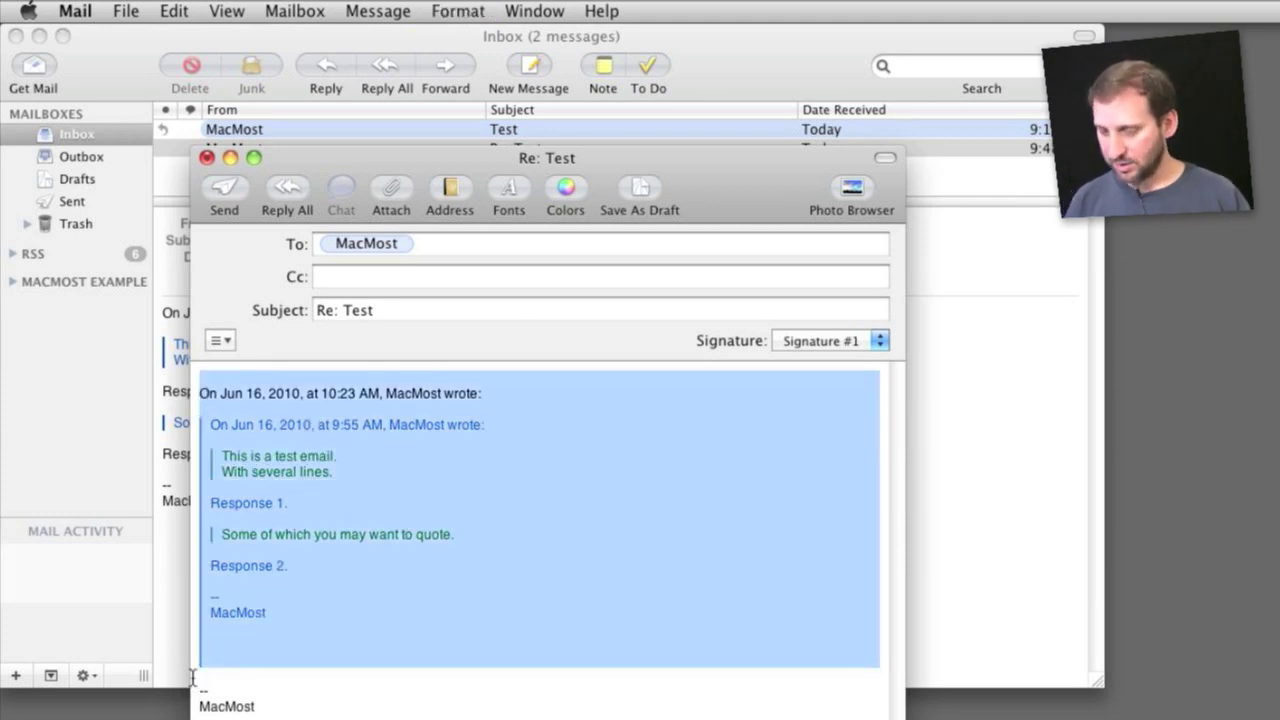
{"action": "key", "text": "BackSpace"}
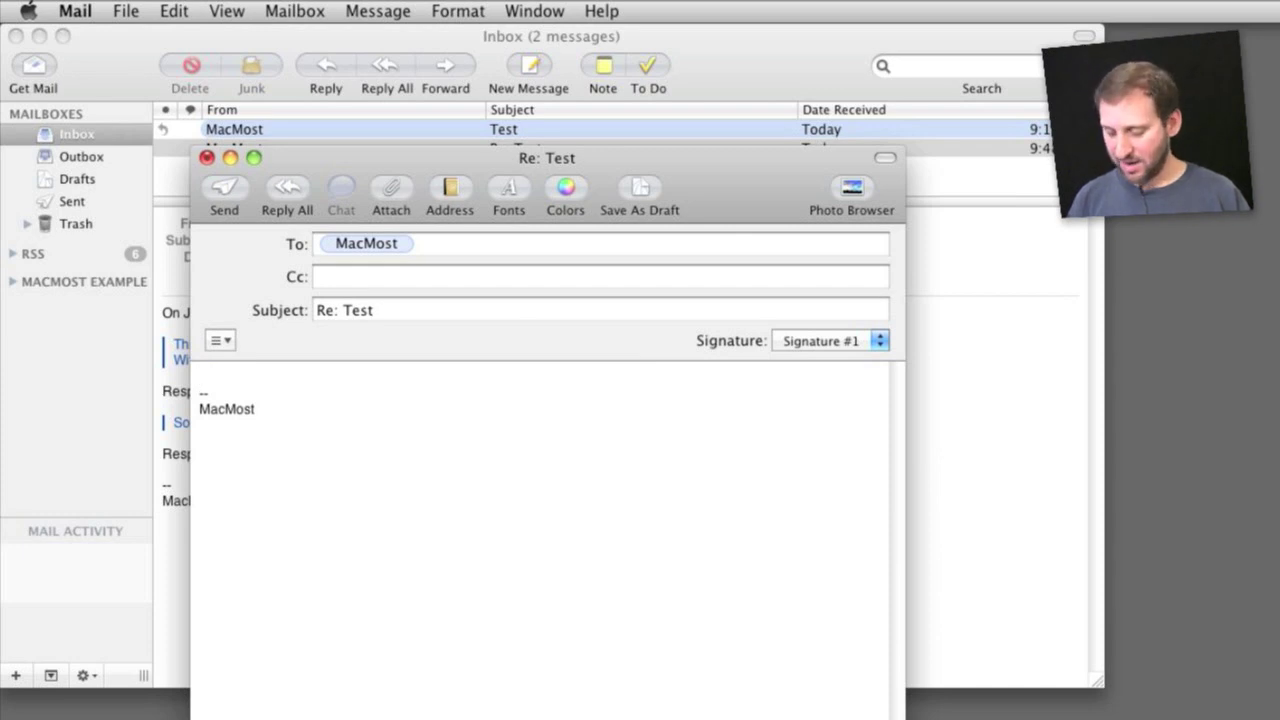
{"action": "key", "text": "Return"}
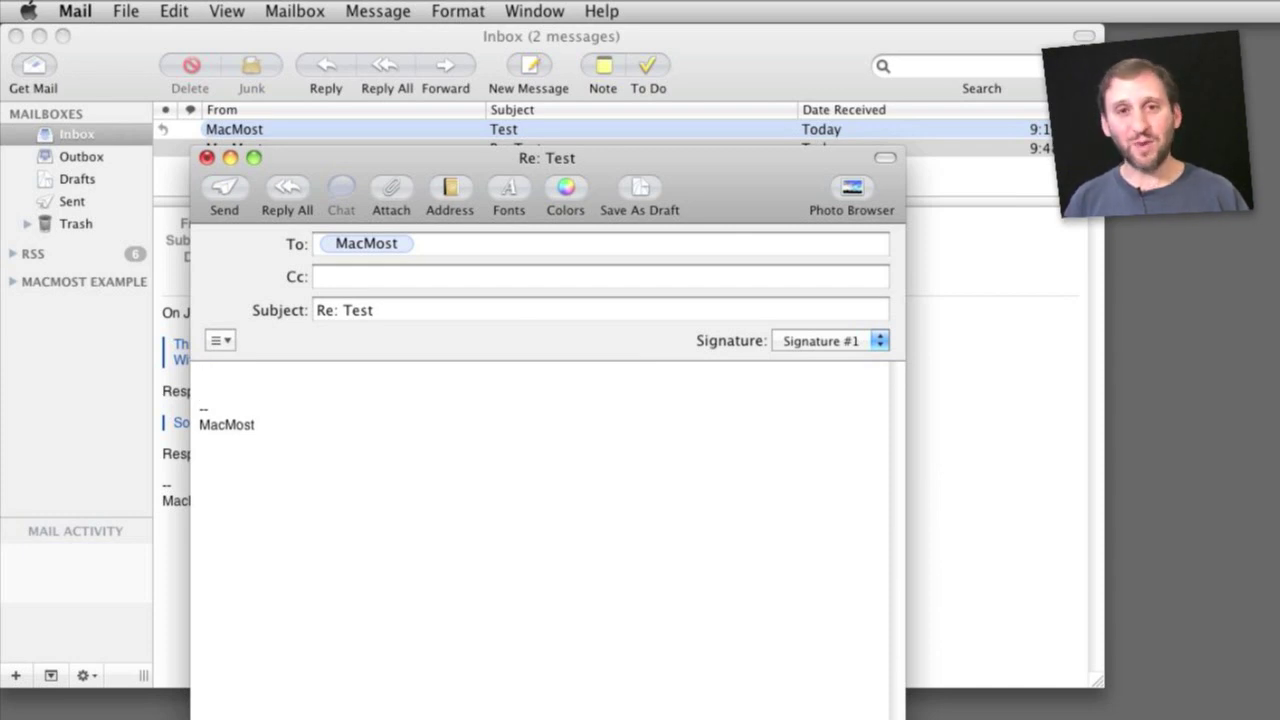
Write "You had asked:", "Here is my question." on the following line, and "Response." after a blank line.
{"action": "type", "text": "You had as"}
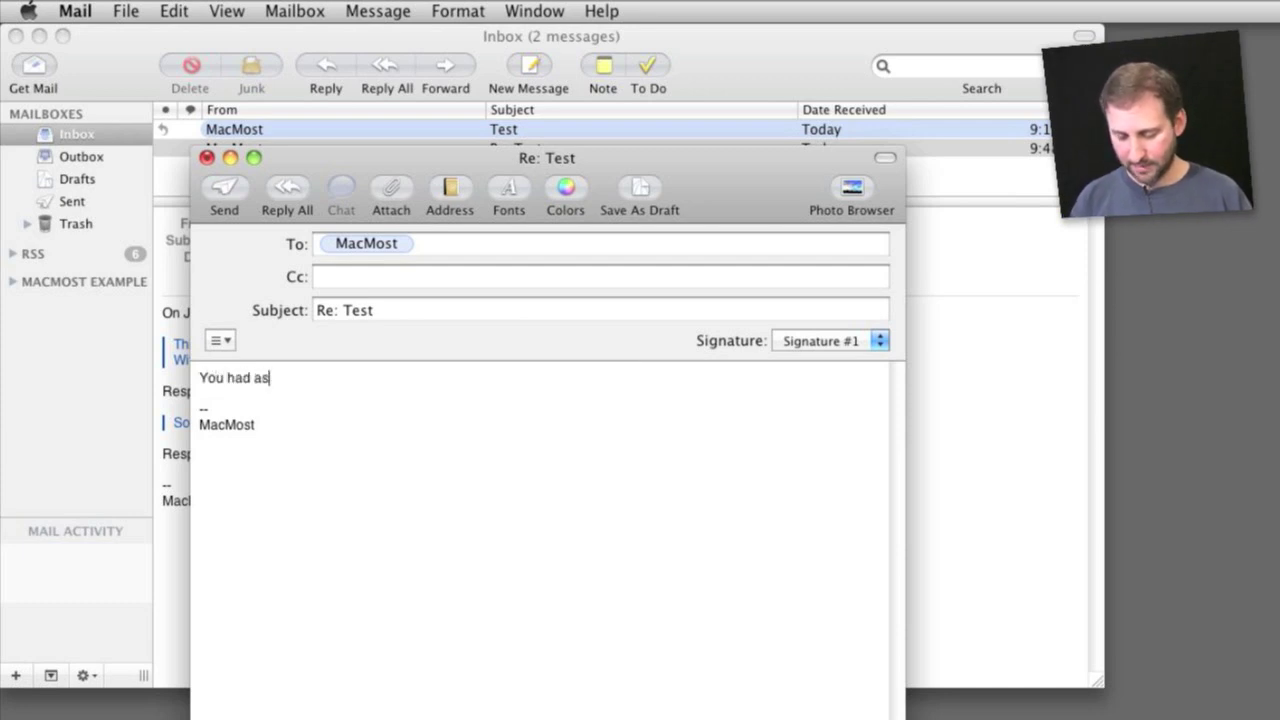
{"action": "type", "text": "ked:"}
{"action": "key", "text": "Return"}
{"action": "type", "text": "Here is my questio"}
{"action": "type", "text": "."}
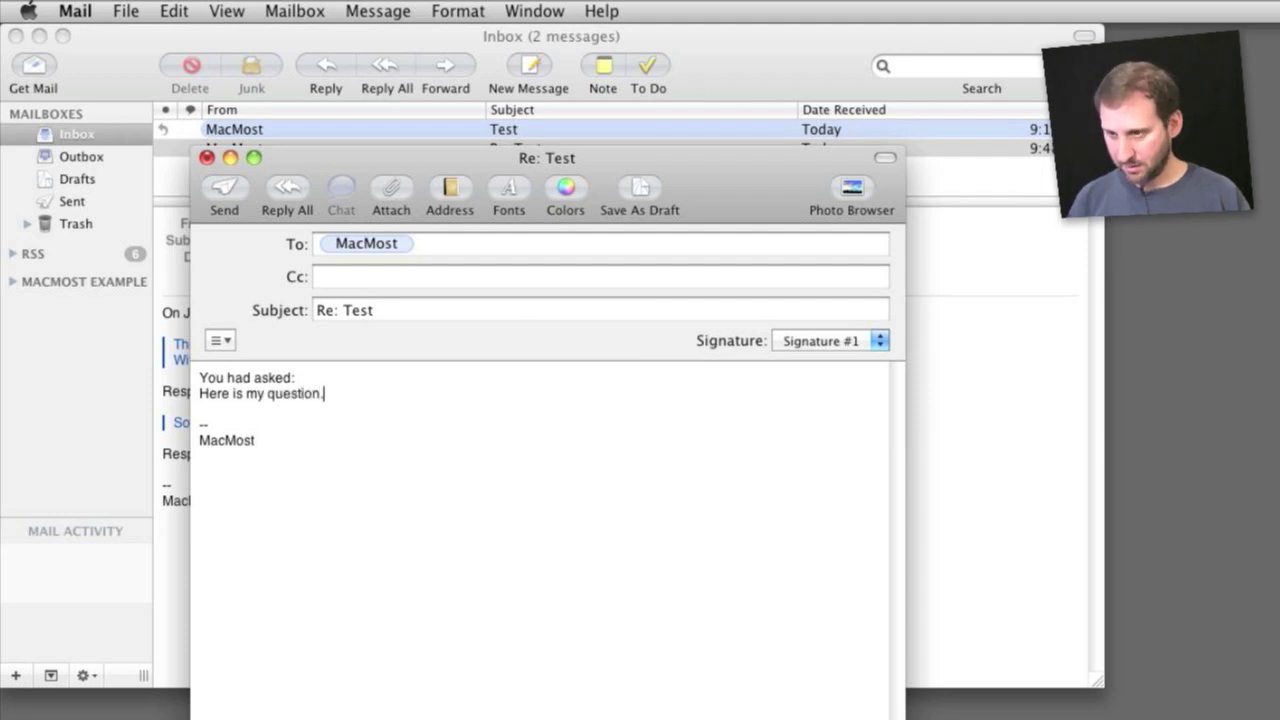
{"action": "key", "text": "Return"}
{"action": "key", "text": "Return"}
{"action": "type", "text": "Response."}
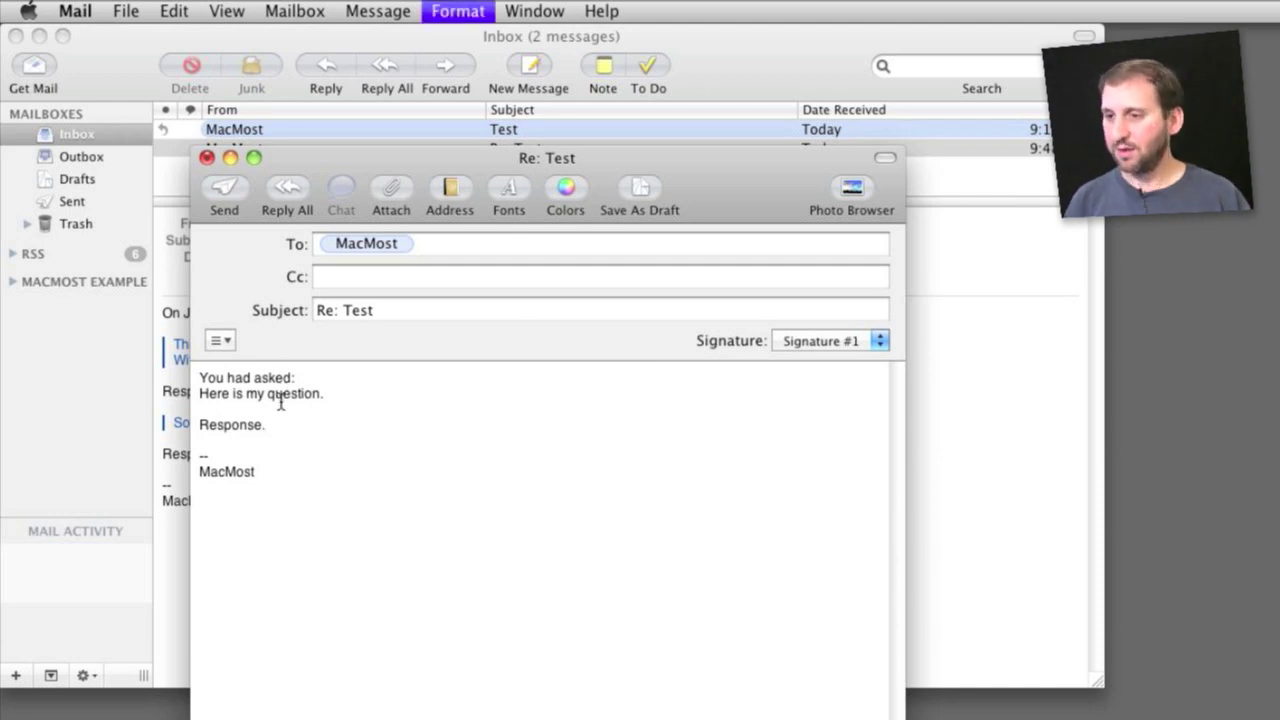
Increase the quote level of the line "Here is my question." by one and check its quote formatting.
{"action": "key", "text": "super+apostrophe"}
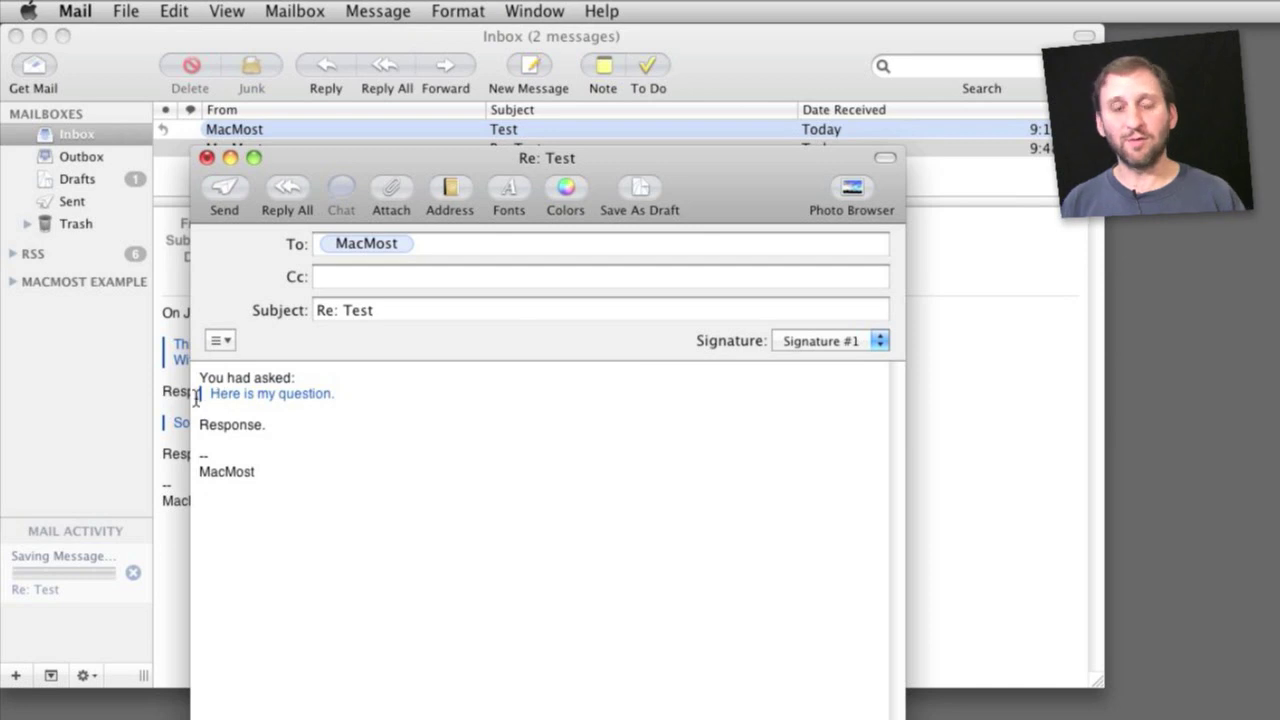
{"action": "left_click_drag", "start_coordinate": [232, 396], "coordinate": [355, 399]}
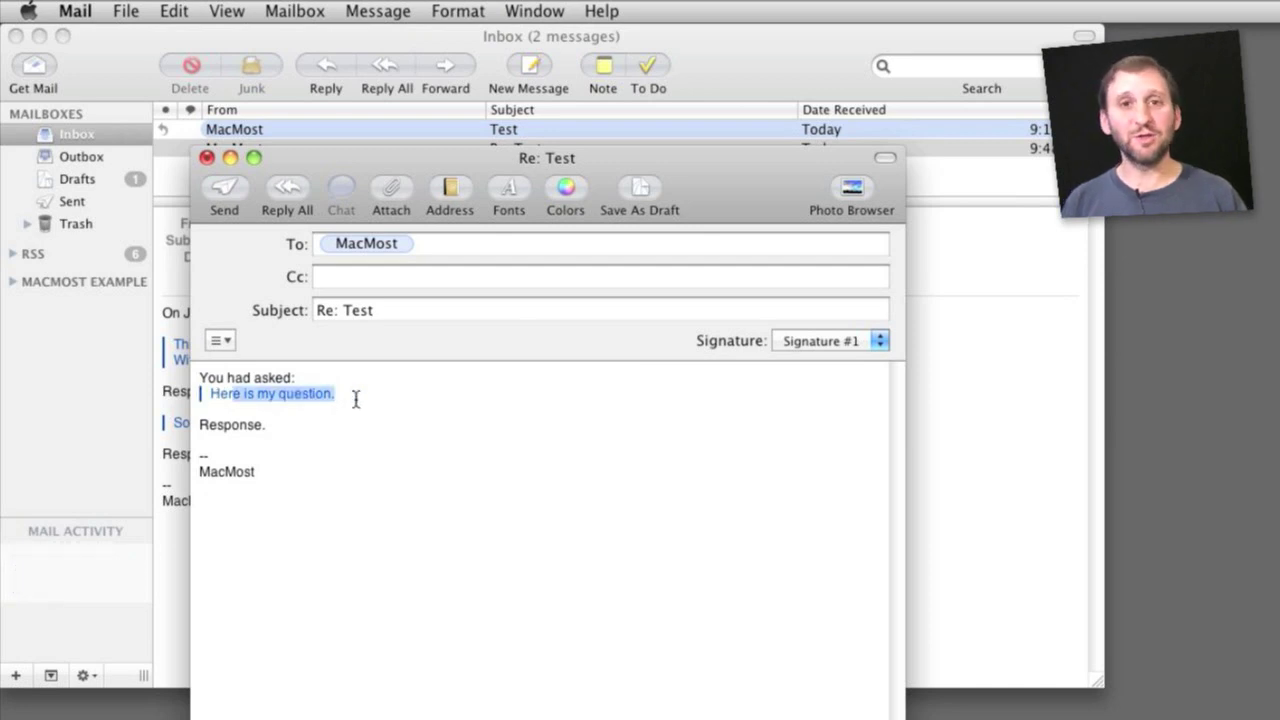
{"action": "left_click", "coordinate": [239, 393]}
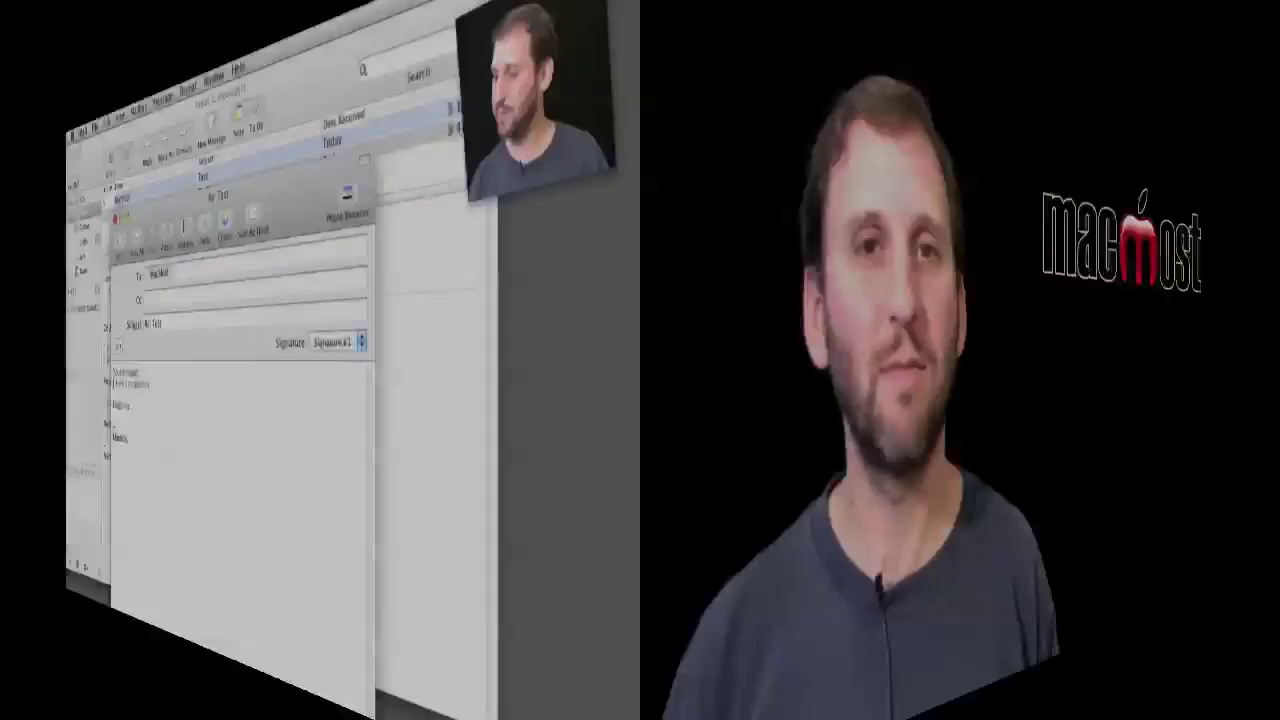